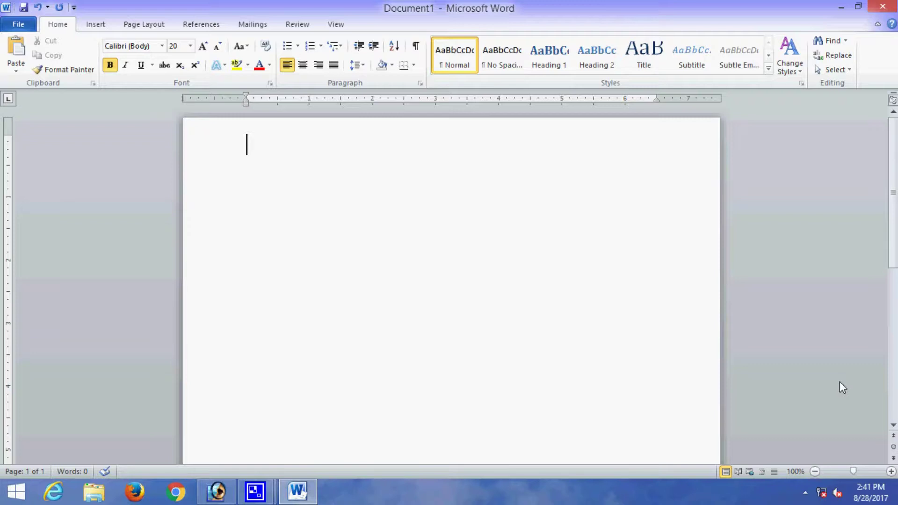
# Step: Type the bold greeting 'Hello Friends,' and the intro about opening a picture in Photoshop (7.0)?
pyautogui.write('Hello ')
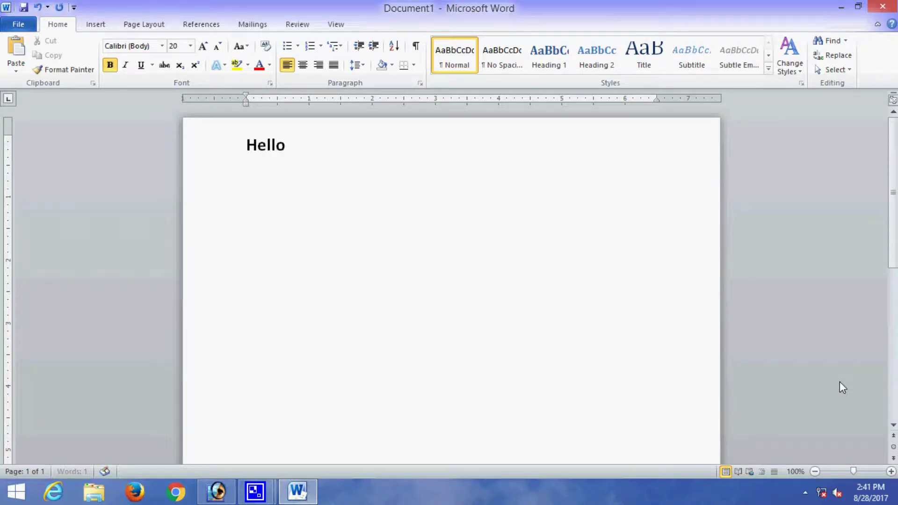
pyautogui.write('Friends,')
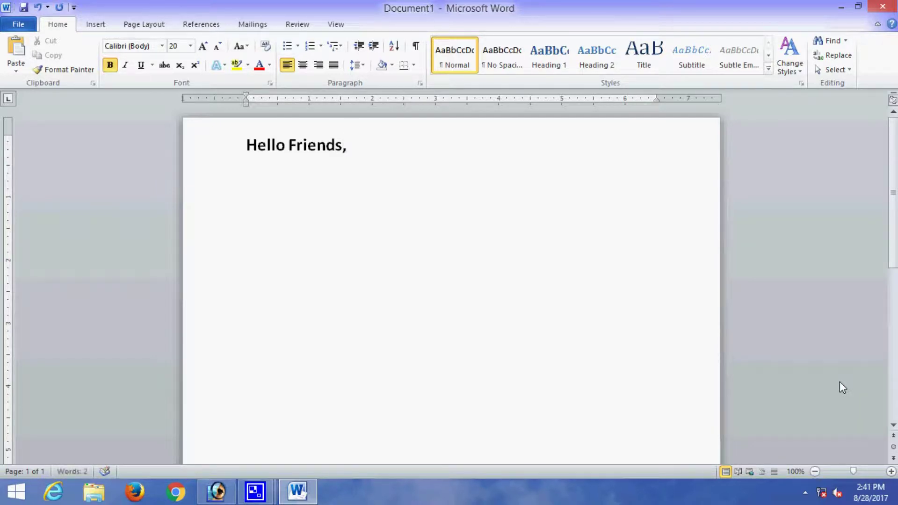
pyautogui.write('TodayIam')
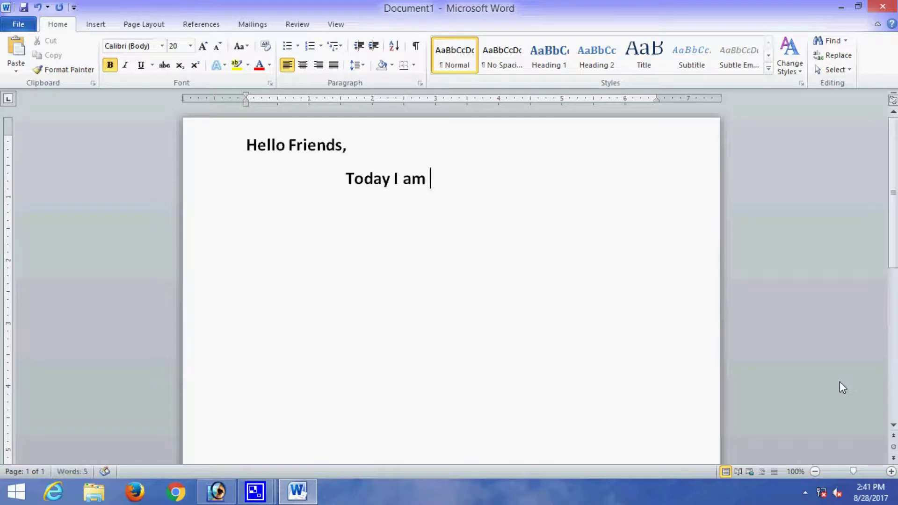
pyautogui.write(' going ')
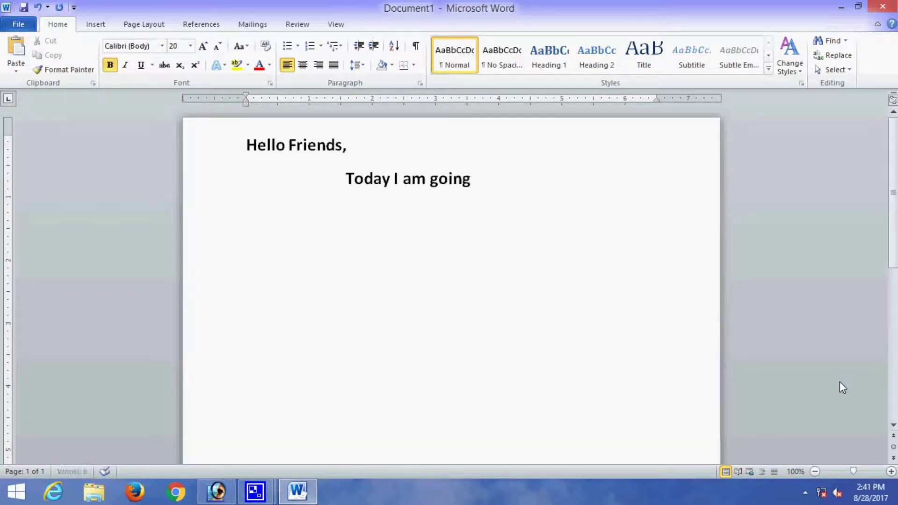
pyautogui.write('to tell ')
pyautogui.write('you')
pyautogui.write(' "')
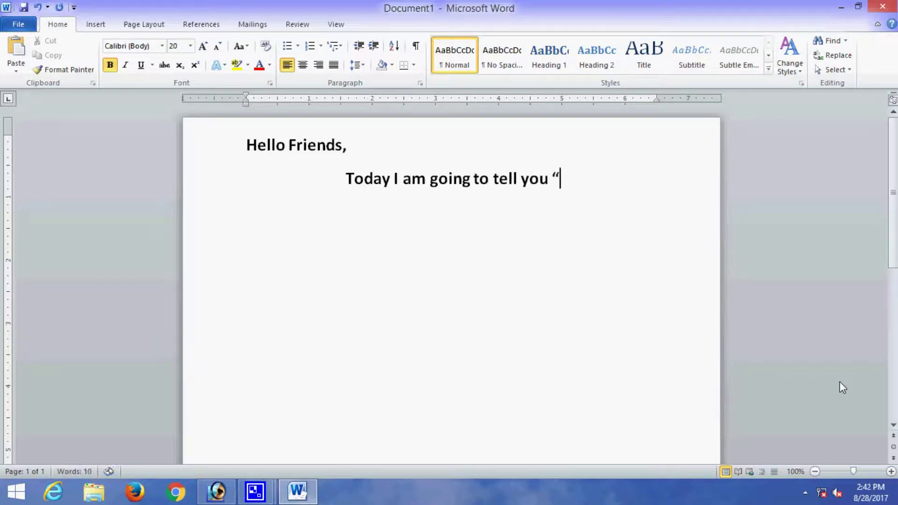
pyautogui.write('How ')
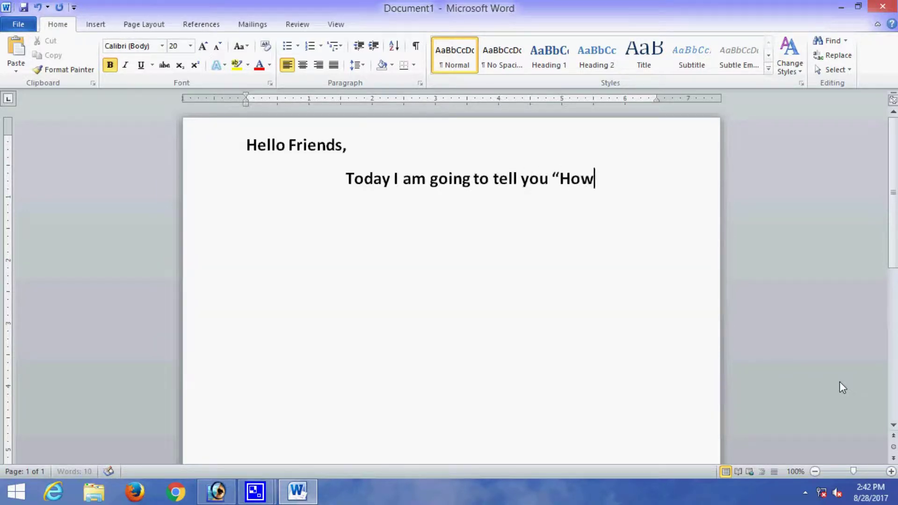
pyautogui.write('to open')
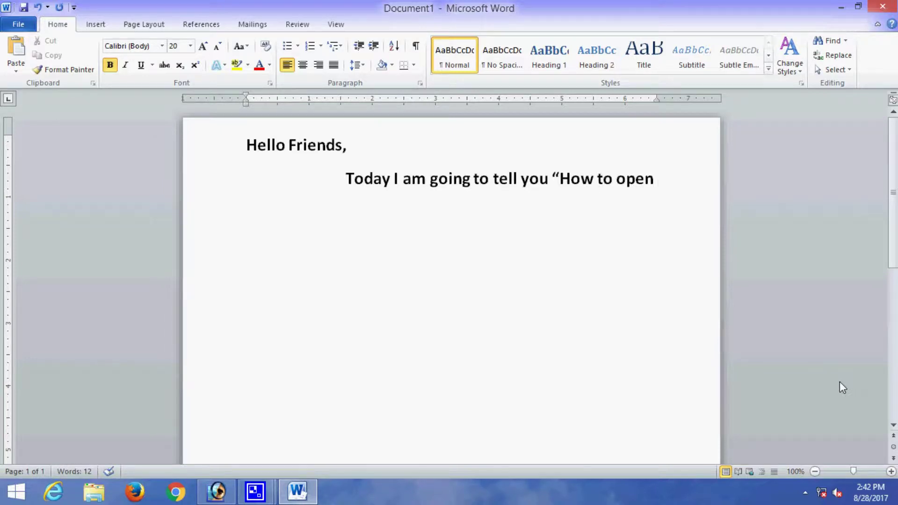
pyautogui.write(' a pi')
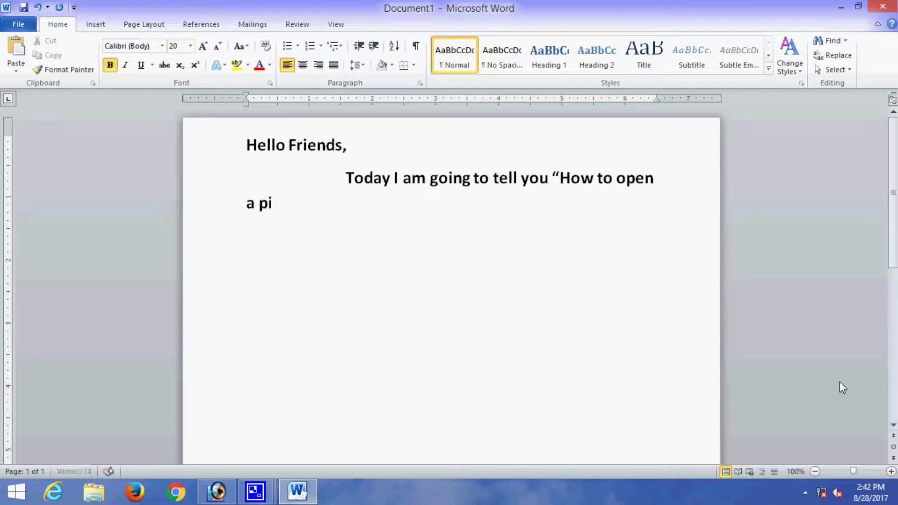
pyautogui.write('cture')
pyautogui.write('in Photoshop')
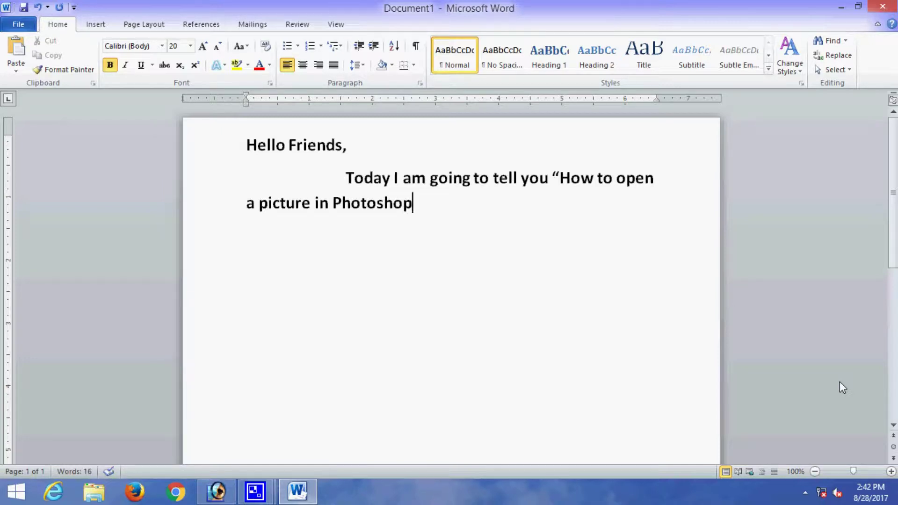
pyautogui.write(' ()')
pyautogui.press('Left')
pyautogui.write('7.0')
pyautogui.press('Right')
pyautogui.write('?')
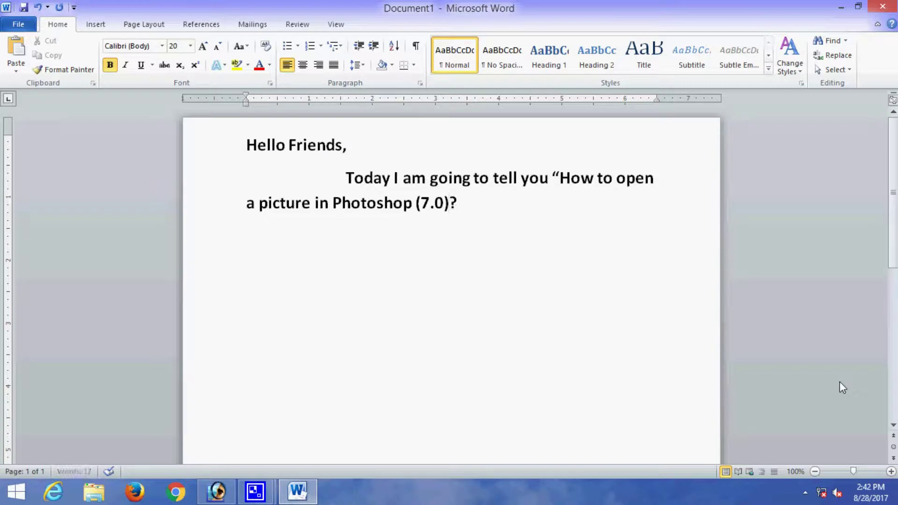
# Step: Add a 'Let's Start!!!!' line and begin step '1) Open Photoshop'
pyautogui.press('Return')
pyautogui.write("Let's Start")
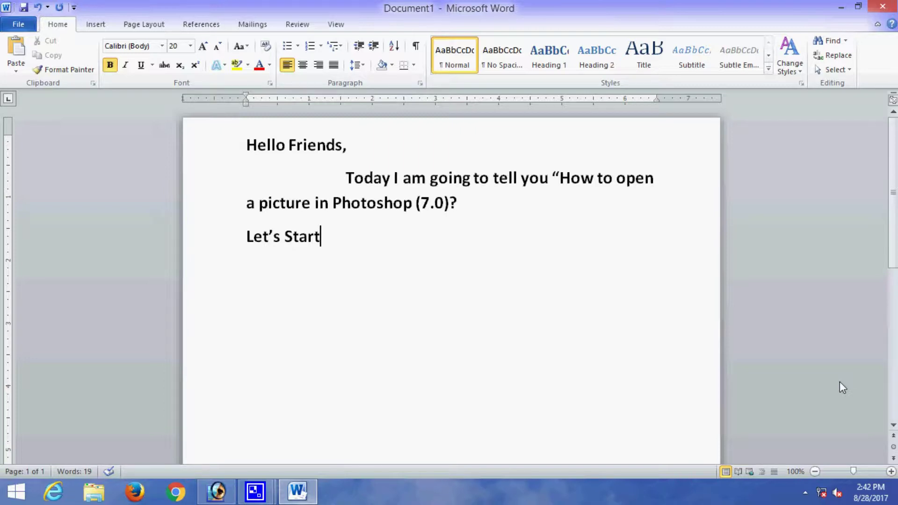
pyautogui.write('!!!!!!')
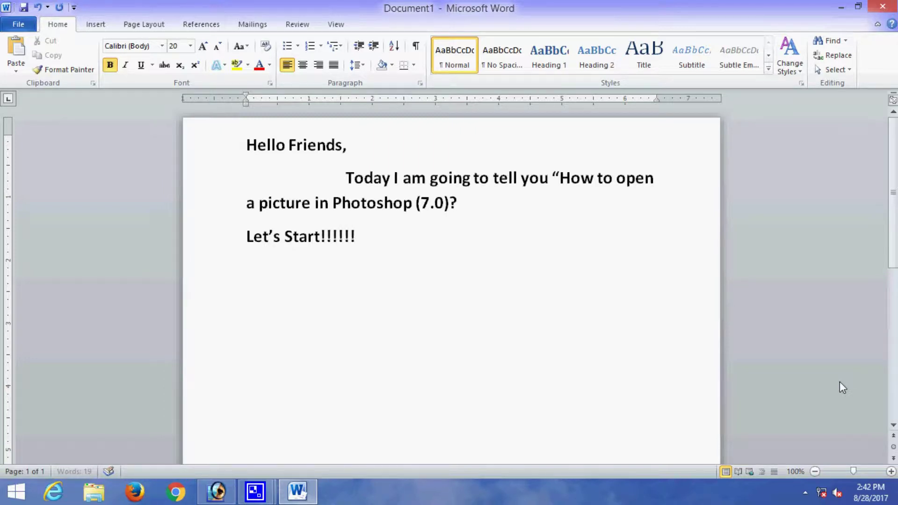
pyautogui.press('BackSpace')
pyautogui.press('Return')
pyautogui.write('1) ')
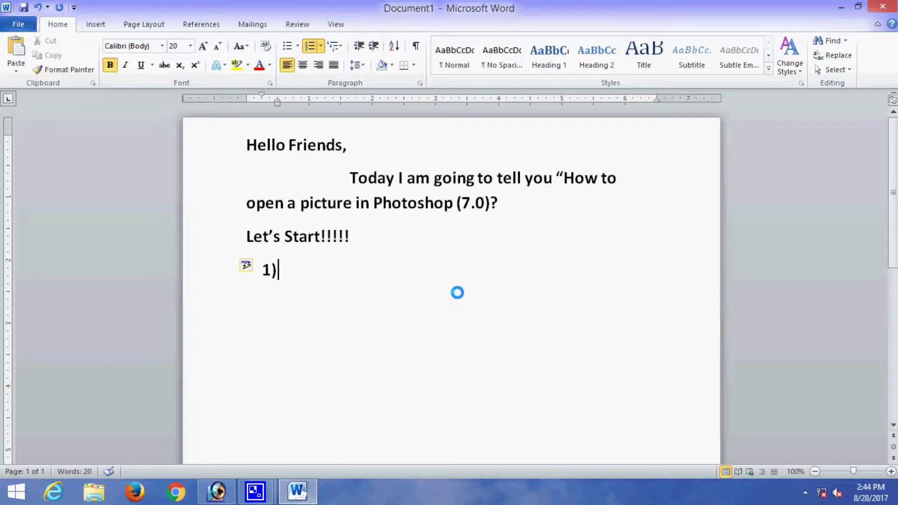
pyautogui.write('Open')
pyautogui.write(' Photoshop')
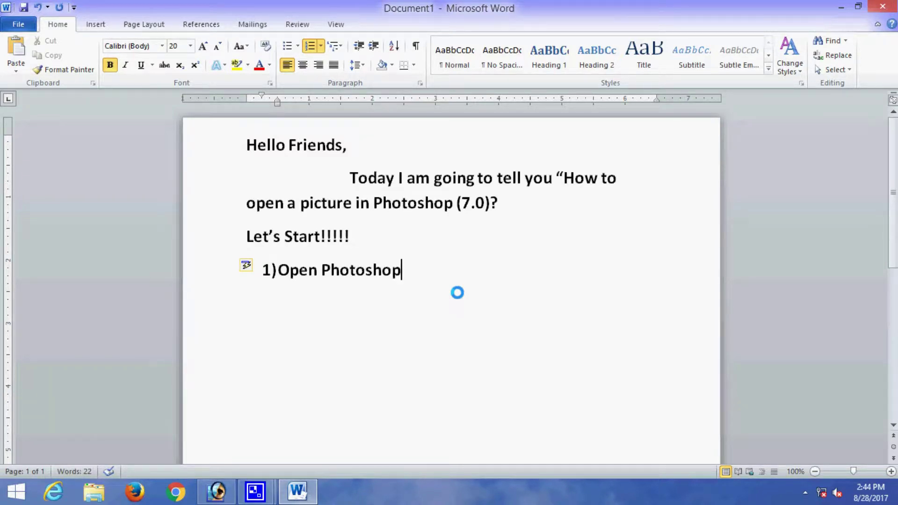
# Step: Append '(by double clicking or right click and open)' to step 1, start step 2, and minimize Word
pyautogui.write('(')
pyautogui.write('by ')
pyautogui.write('double clicking or')
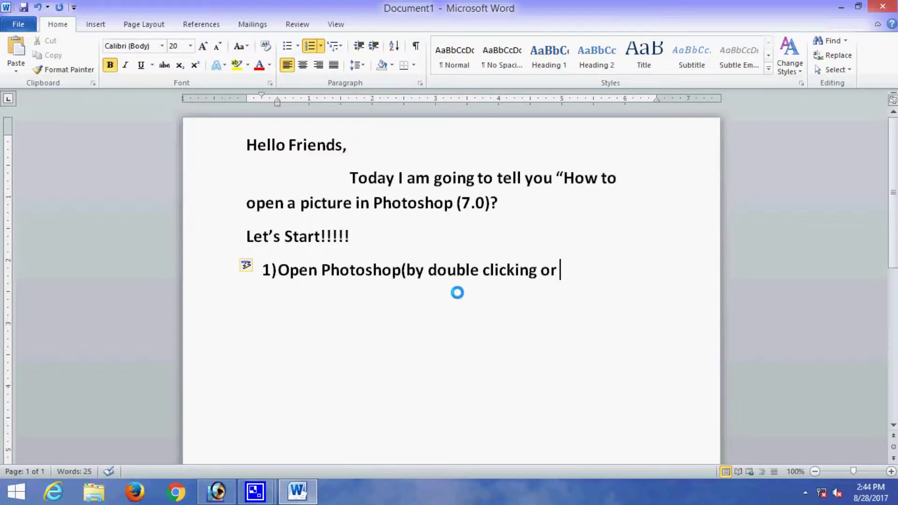
pyautogui.write(' right ')
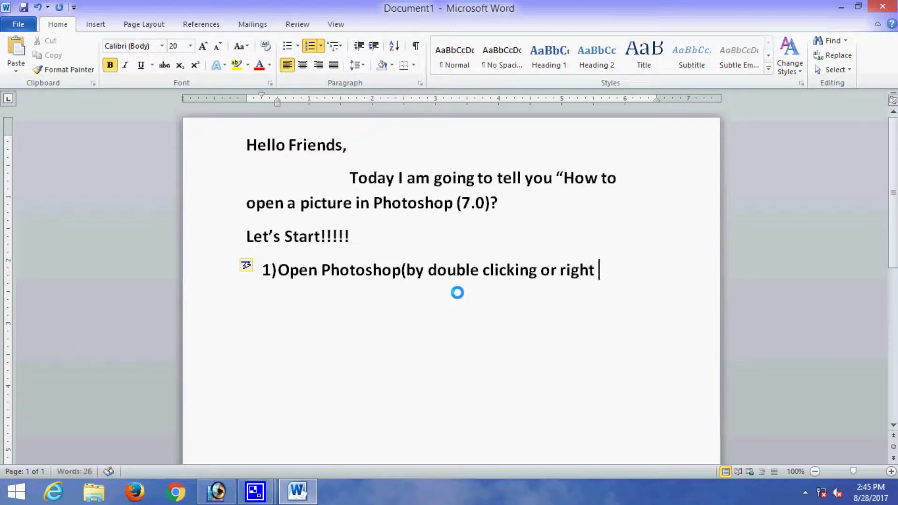
pyautogui.write('click')
pyautogui.write(' and open')
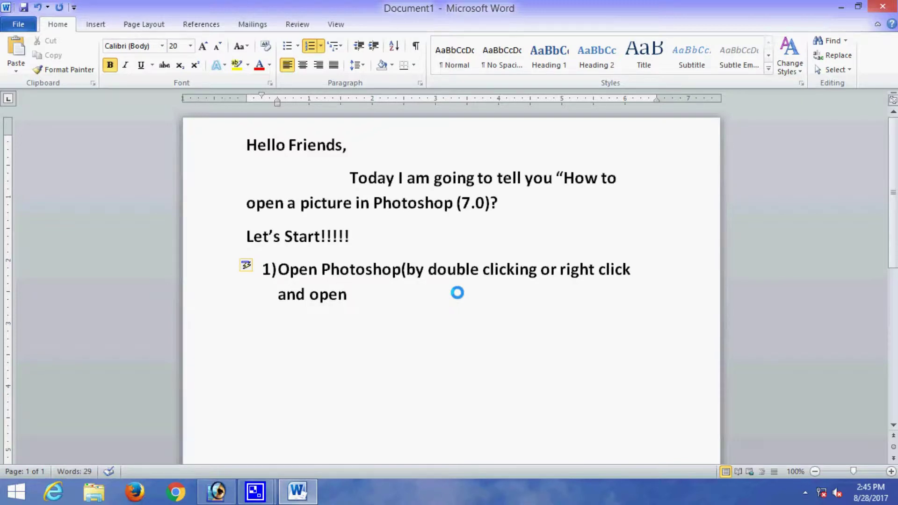
pyautogui.write(')')
pyautogui.press('Return')
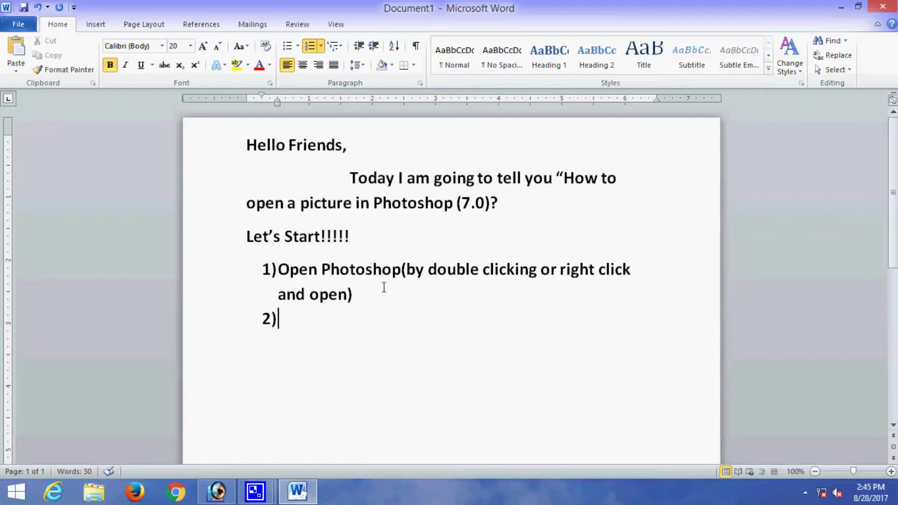
pyautogui.click(842, 7)
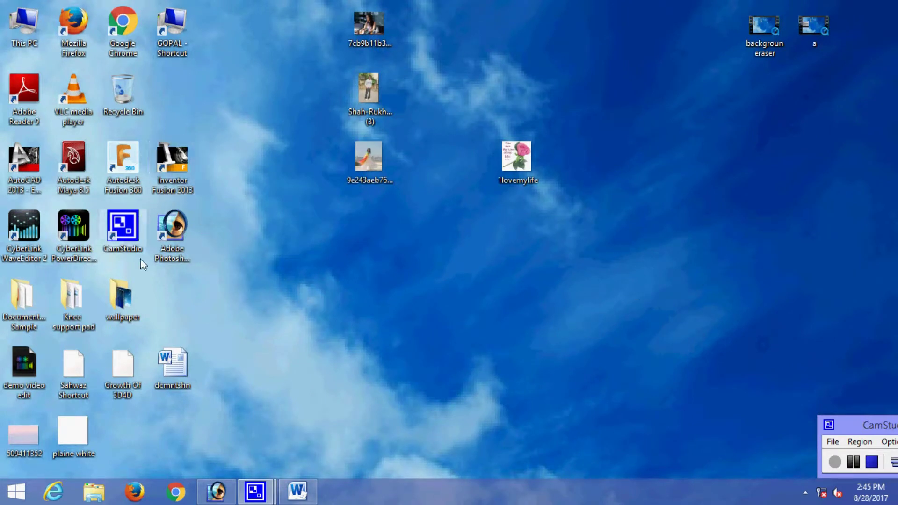
# Step: Launch Photoshop from its desktop shortcut, then write step 2 as 'Go to “File”' in Word
pyautogui.rightClick(171, 243)
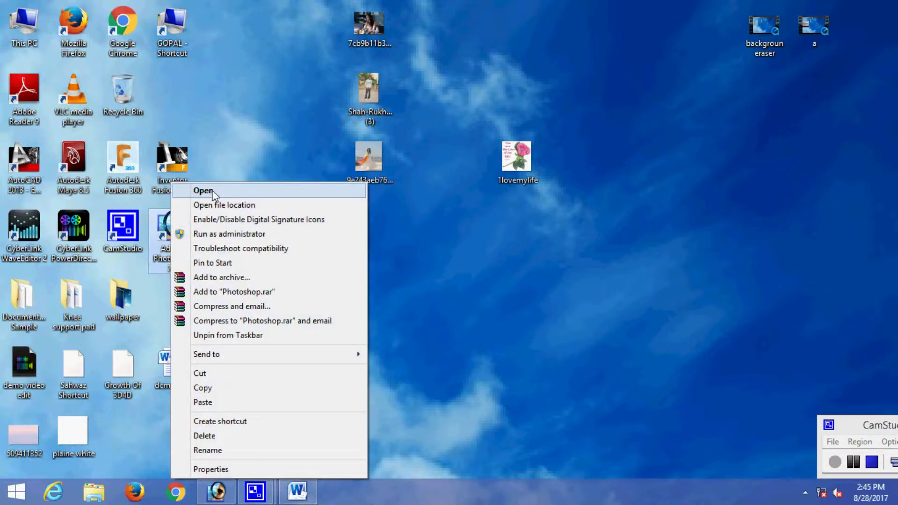
pyautogui.click(203, 190)
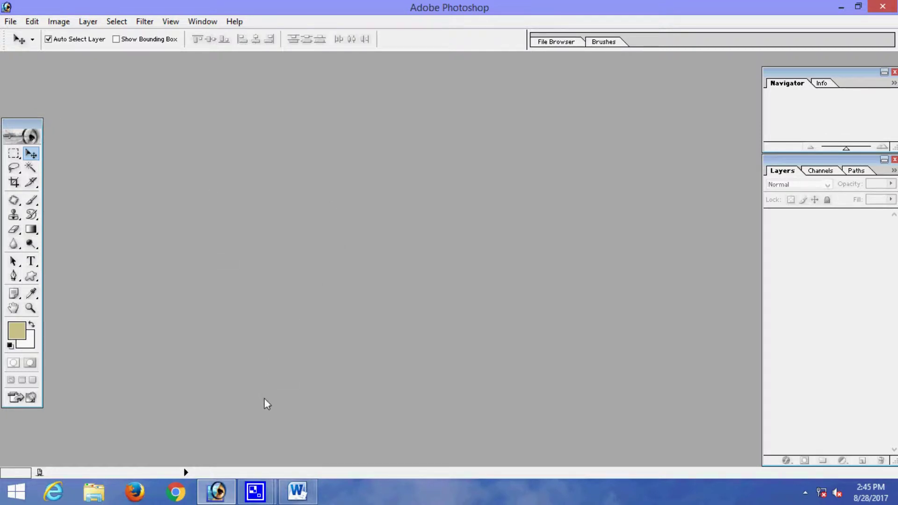
pyautogui.click(297, 491)
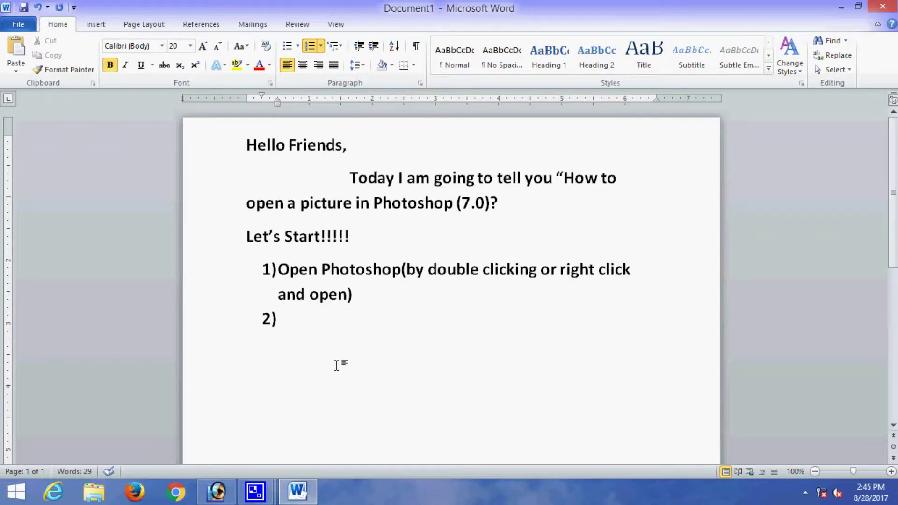
pyautogui.write('Go to')
pyautogui.write(' “File”')
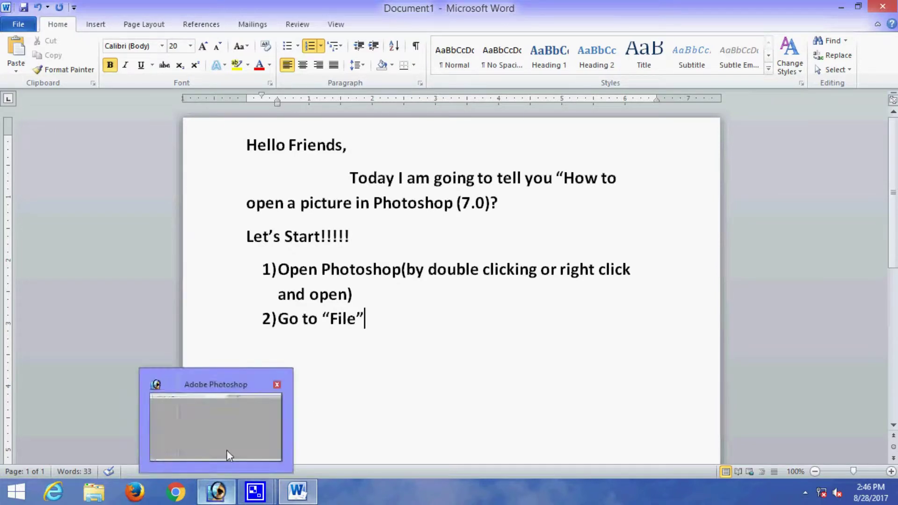
# Step: Bring the Photoshop window to the front
pyautogui.click(227, 450)
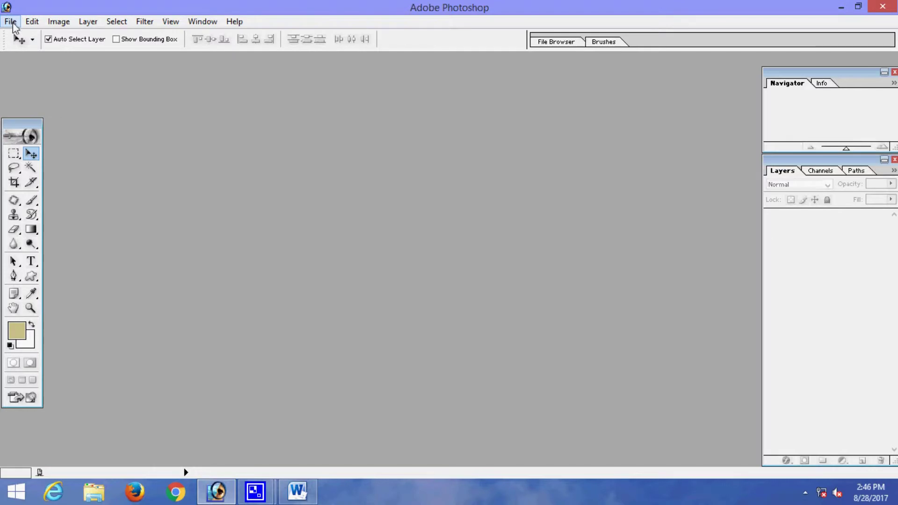
# Step: Browse the Desktop in Photoshop's File > Open dialog, cancel it, and return to Word
pyautogui.click(11, 23)
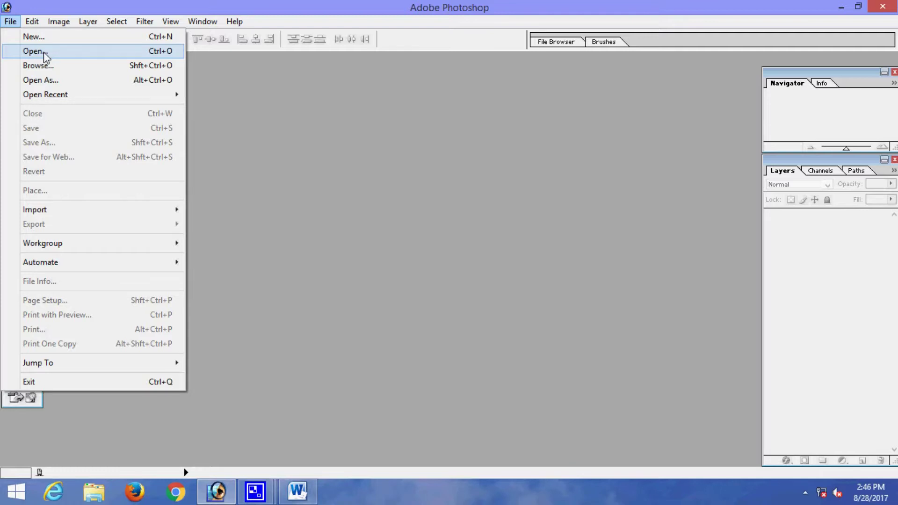
pyautogui.click(85, 51)
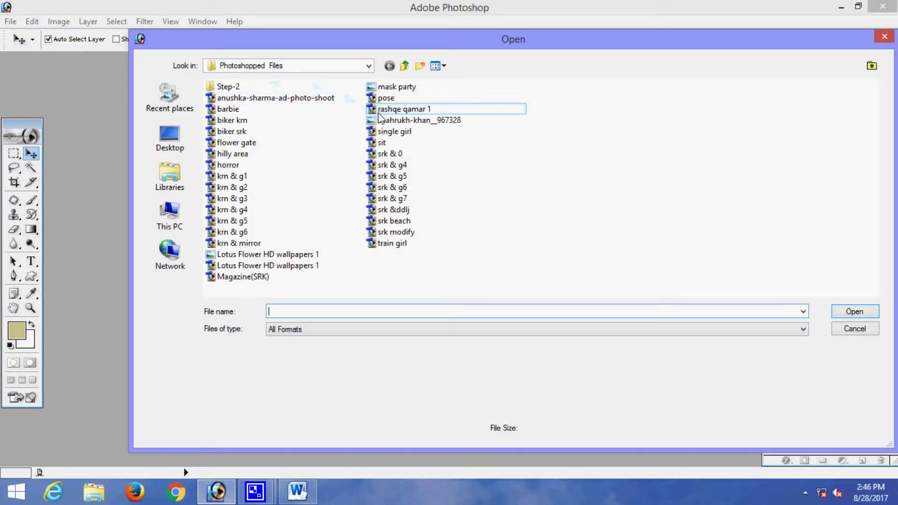
pyautogui.click(170, 136)
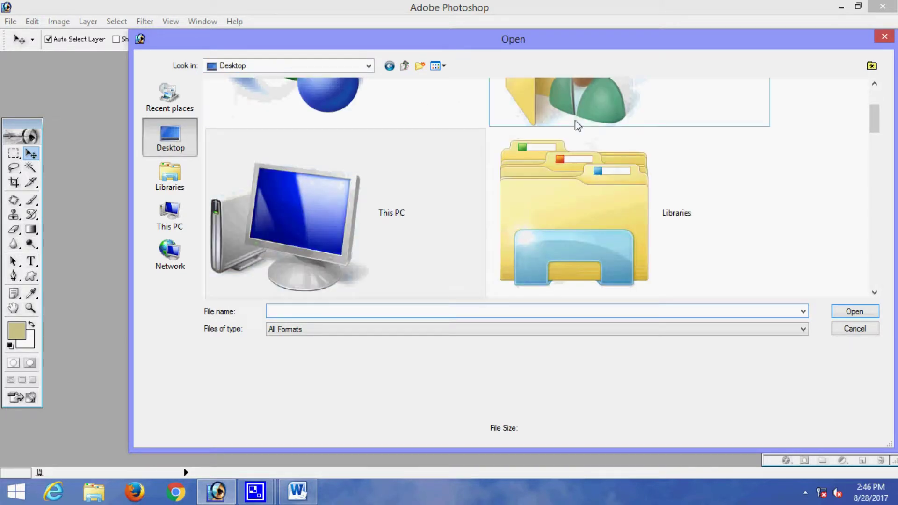
pyautogui.moveTo(874, 117); pyautogui.dragTo(875, 177)
pyautogui.click(890, 40)
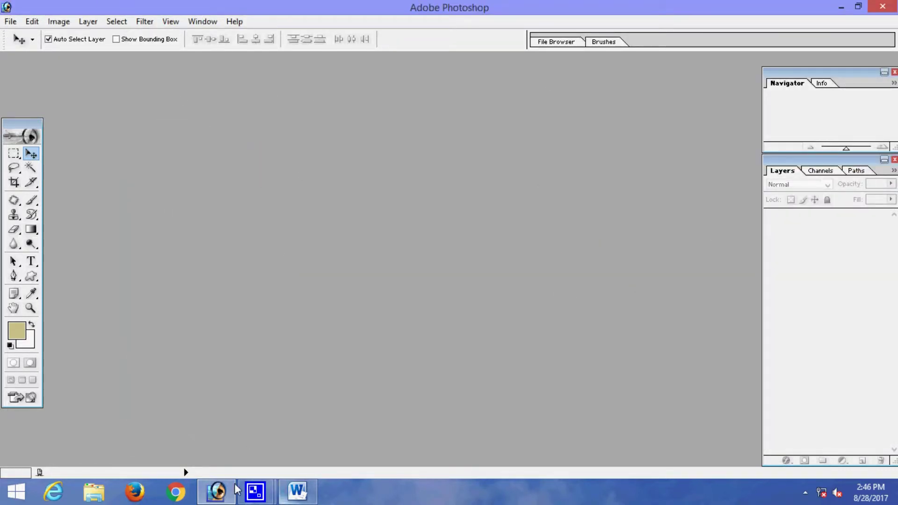
pyautogui.click(297, 491)
# Step: Add list steps 3) Go to "Open", 4) Choose location, and 5) "OK"
pyautogui.press('Return')
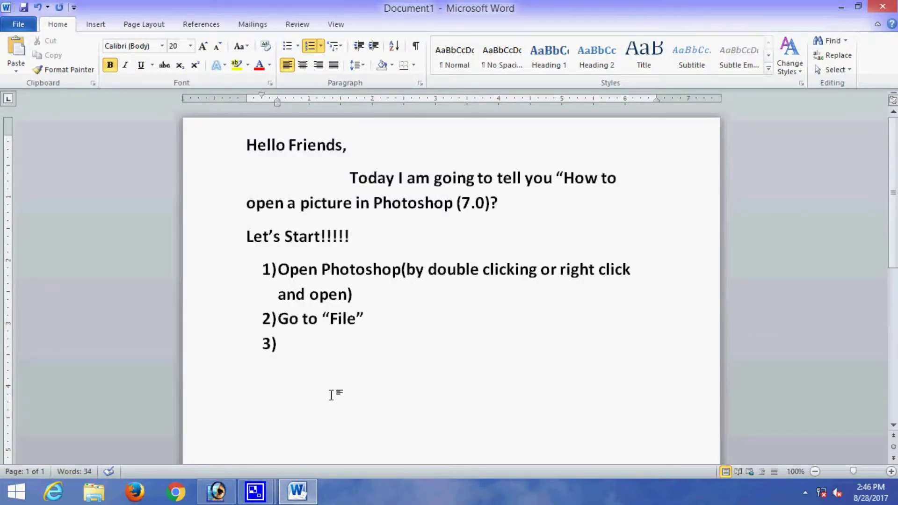
pyautogui.write('Go ')
pyautogui.write('to "')
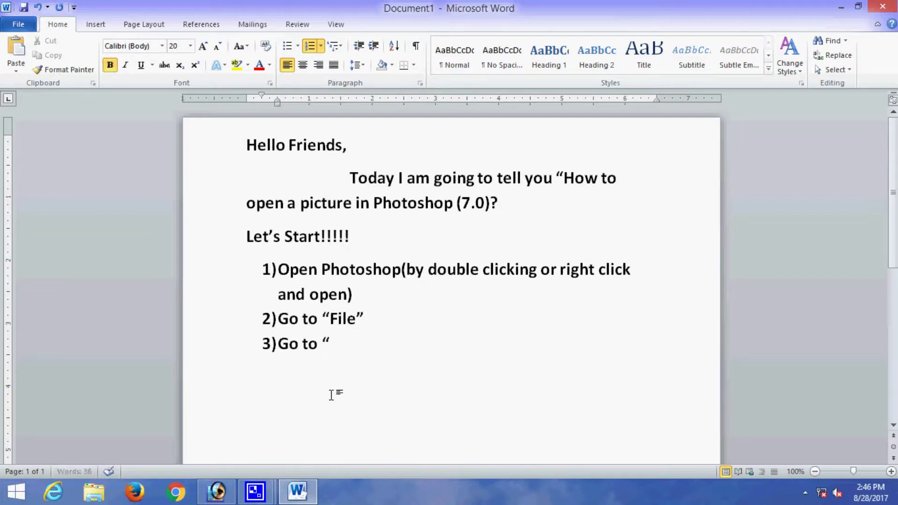
pyautogui.write('Open')
pyautogui.write('"')
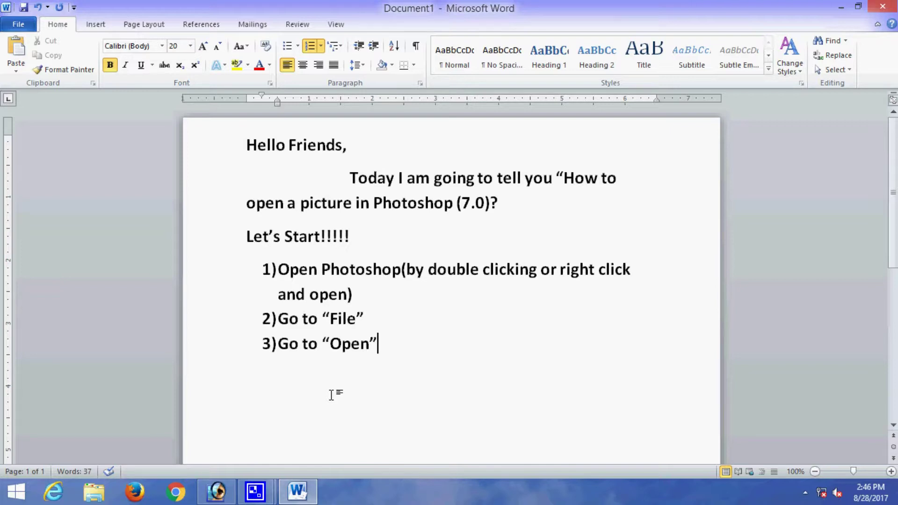
pyautogui.press('Return')
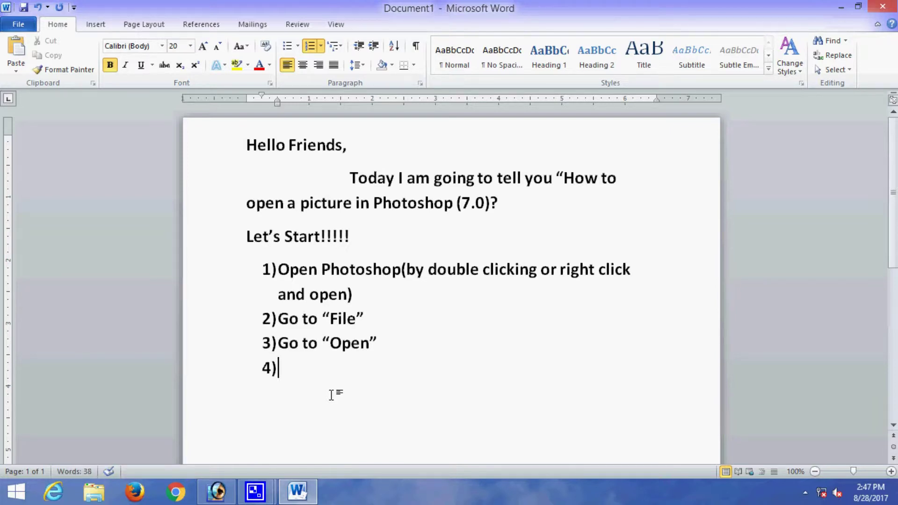
pyautogui.write('Choo')
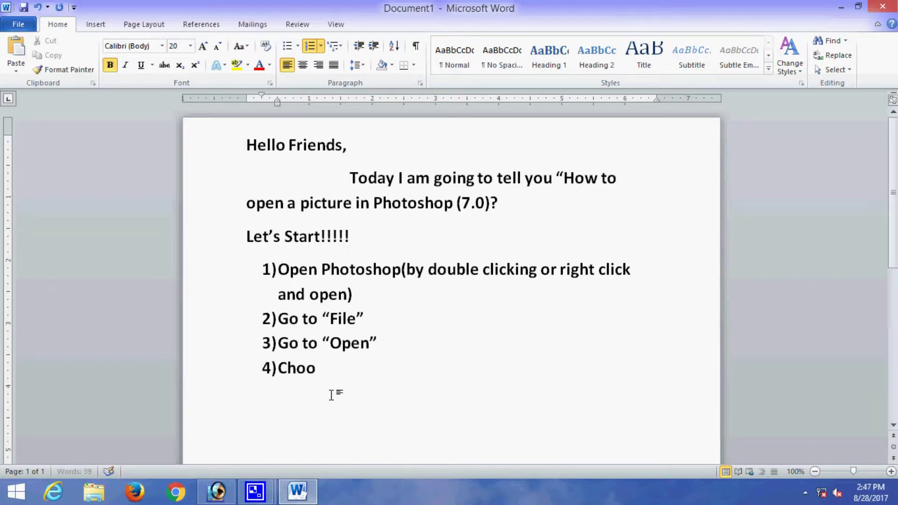
pyautogui.write('se location')
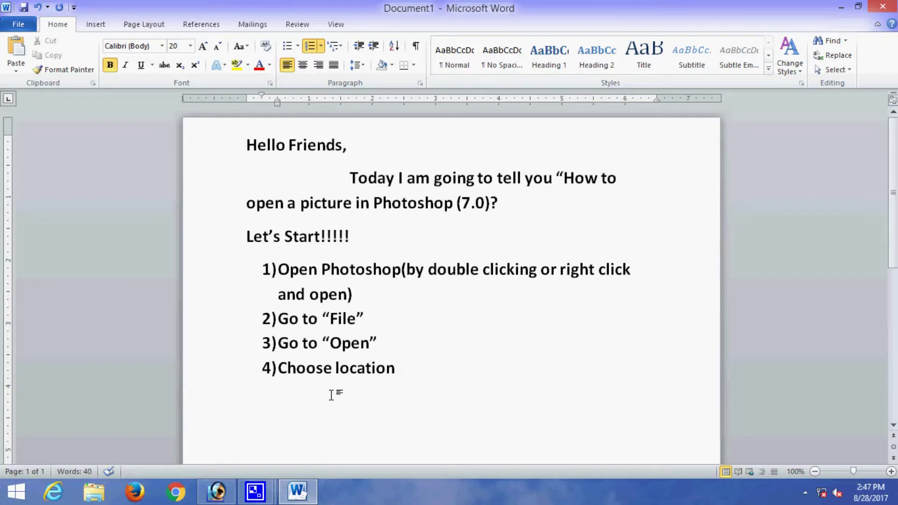
pyautogui.press('Return')
pyautogui.write('"')
pyautogui.write('OK"')
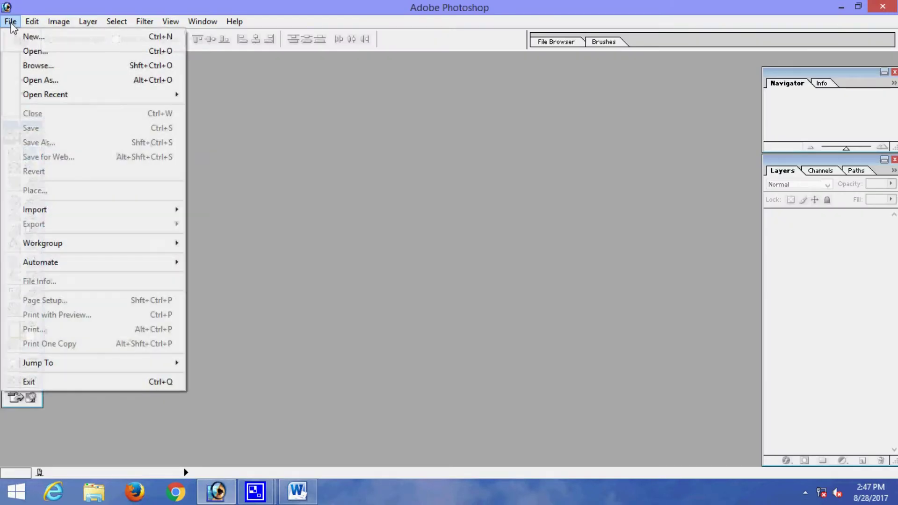
# Step: Open 1lovemylife from the Desktop via File > Open and maximize its picture window
pyautogui.click(30, 53)
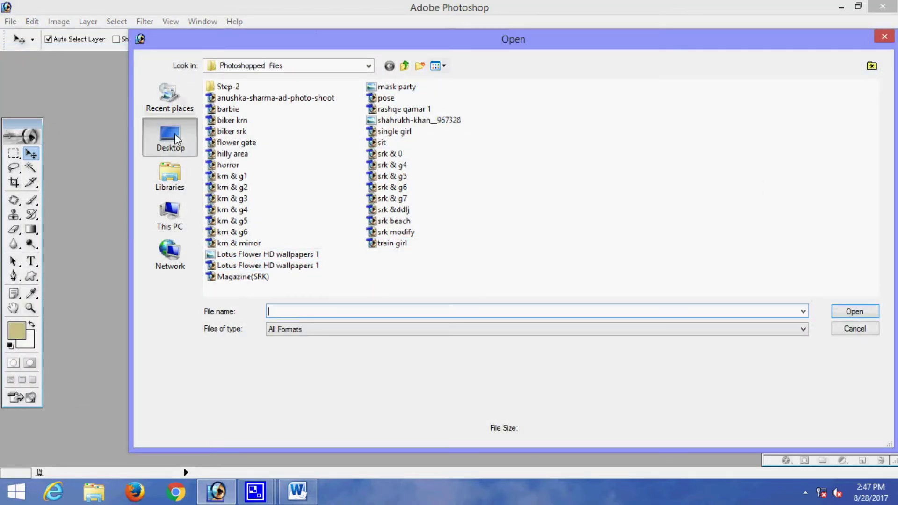
pyautogui.click(169, 138)
pyautogui.moveTo(875, 131); pyautogui.dragTo(886, 190)
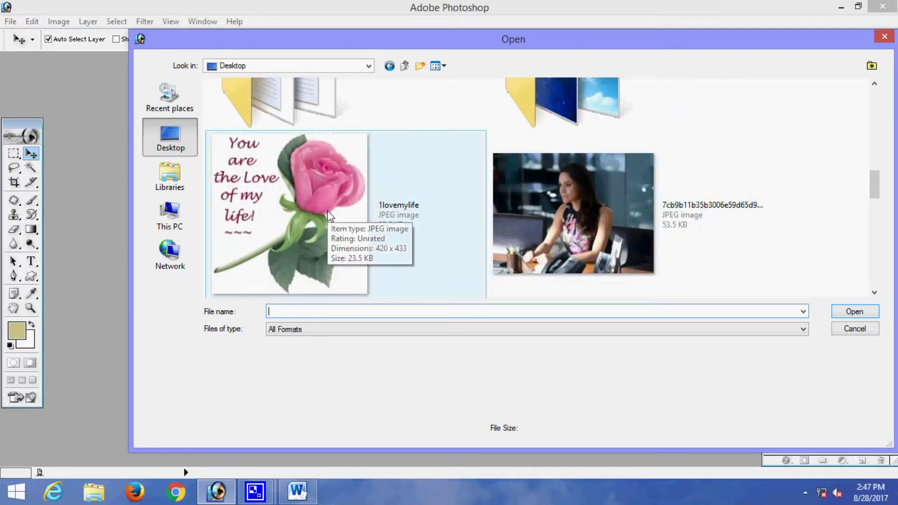
pyautogui.click(331, 216)
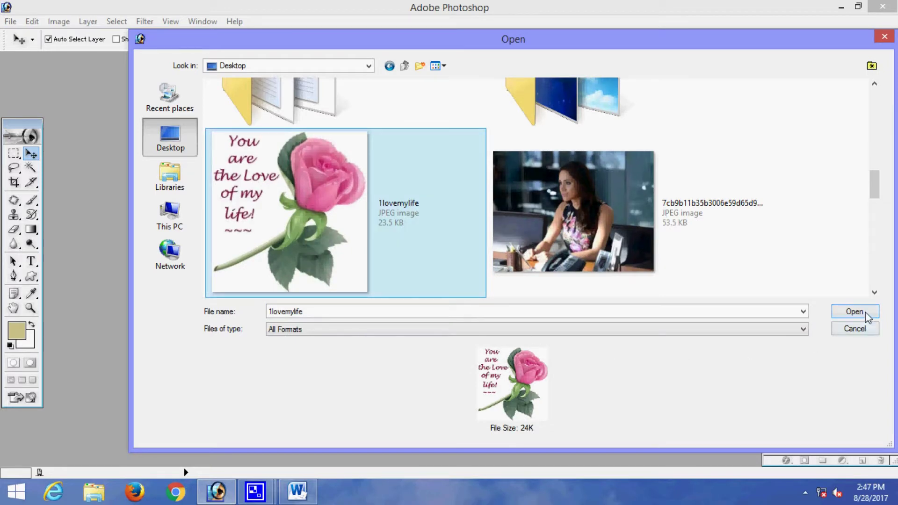
pyautogui.click(858, 312)
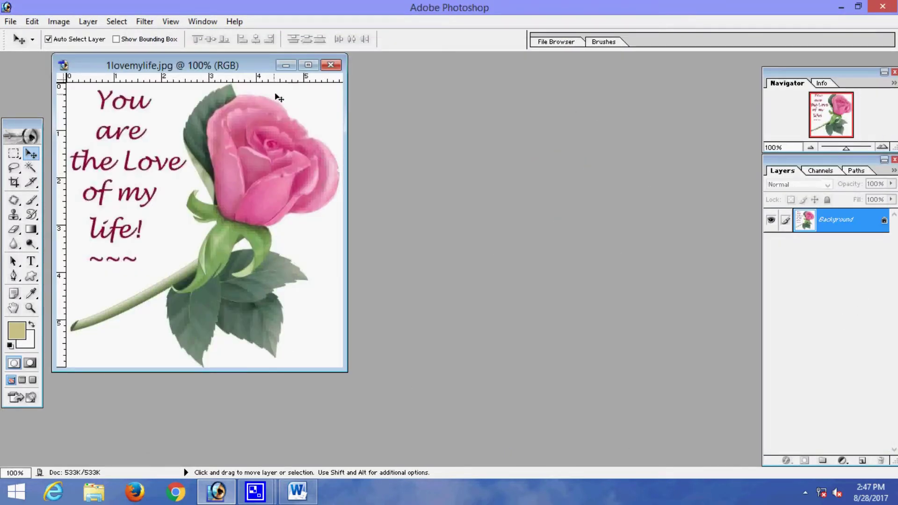
pyautogui.click(308, 65)
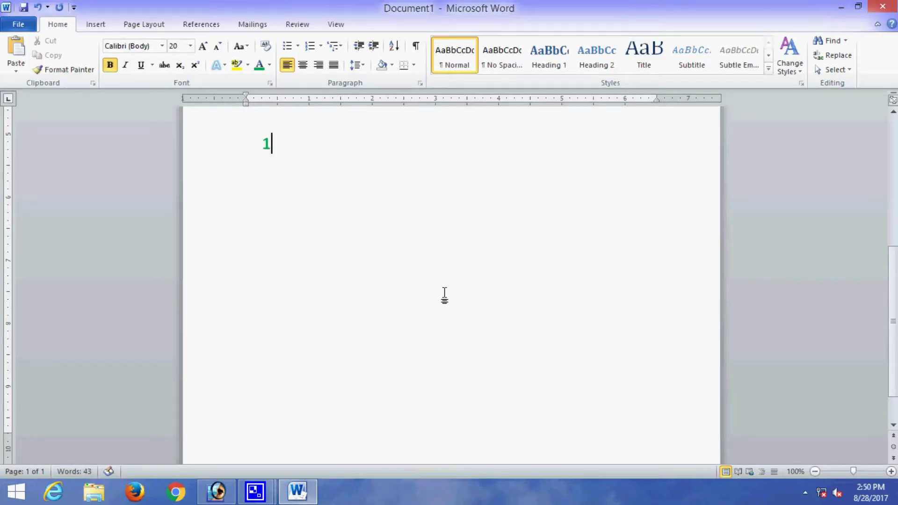
# Step: Write the new list: 1) Double click on Photoshop page, 2) Choose Picture, 3) Open
pyautogui.write(') ')
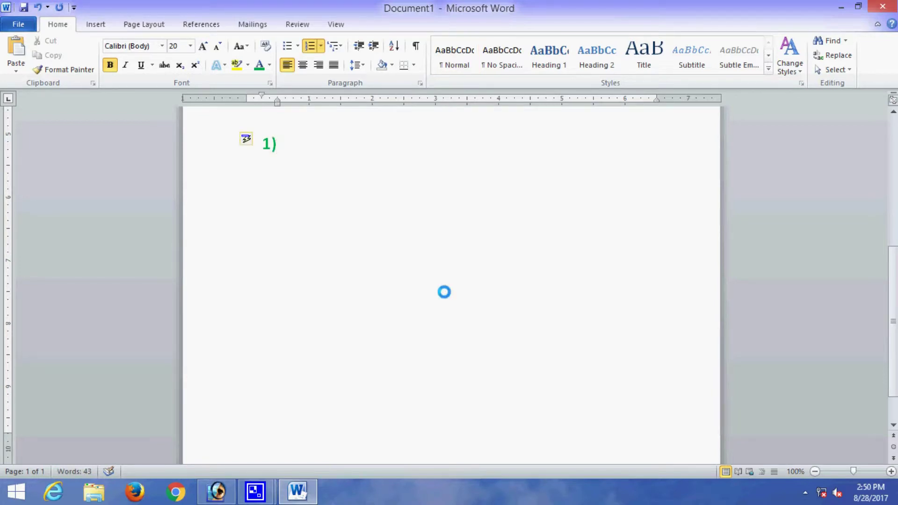
pyautogui.write('Double ')
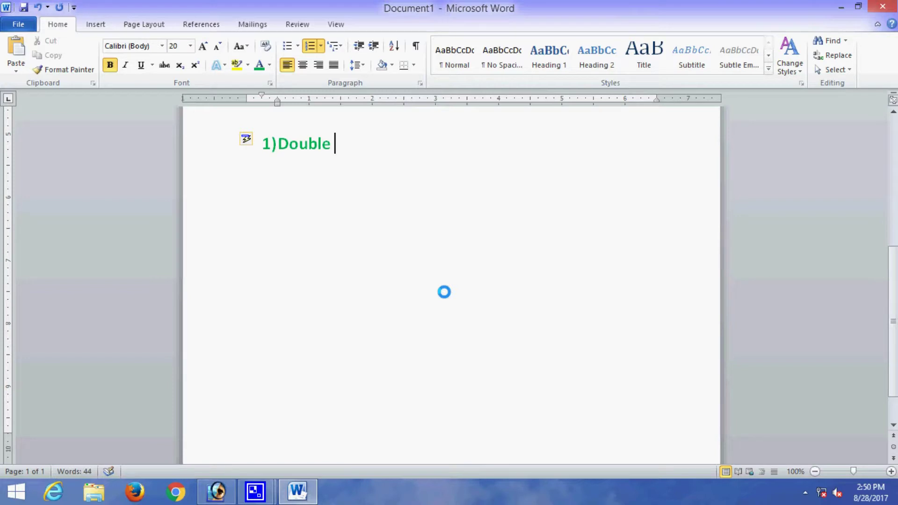
pyautogui.write('cli')
pyautogui.write('ck')
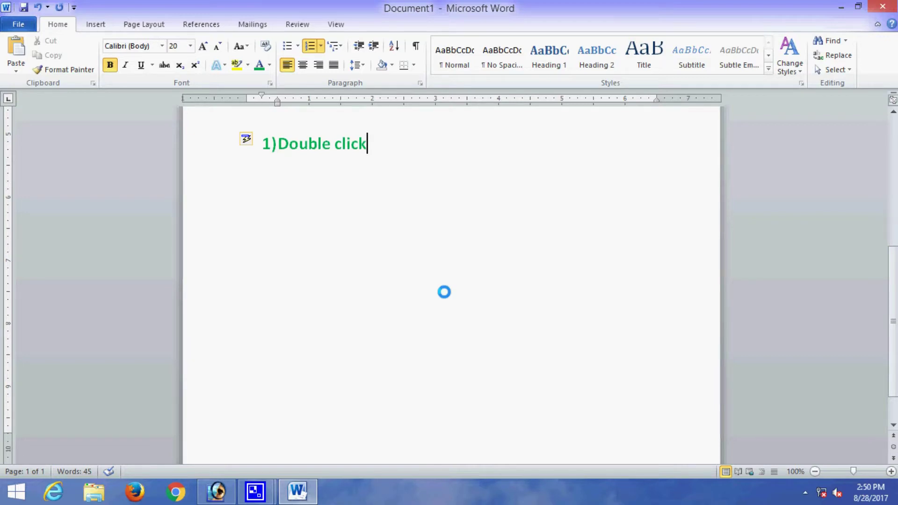
pyautogui.write(' o')
pyautogui.write('n')
pyautogui.write(' Photoshop page')
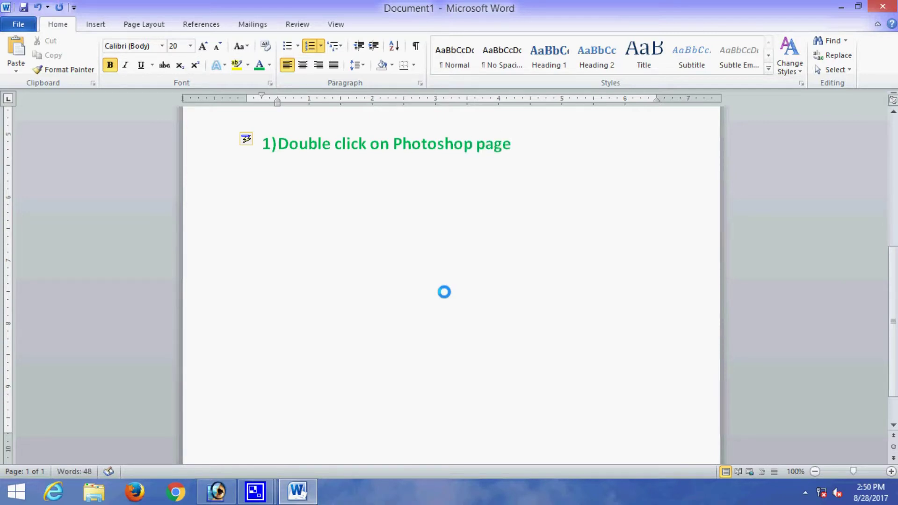
pyautogui.press('Return')
pyautogui.write('Choose Picture')
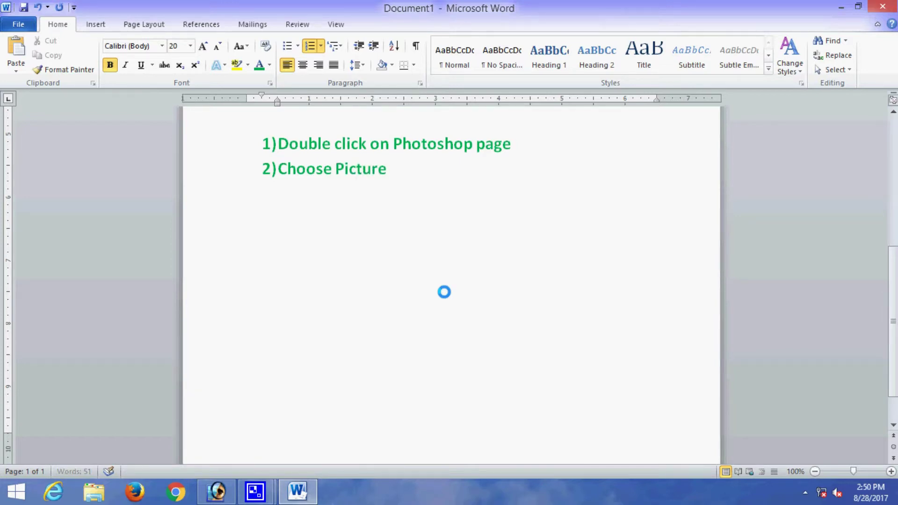
pyautogui.press('Return')
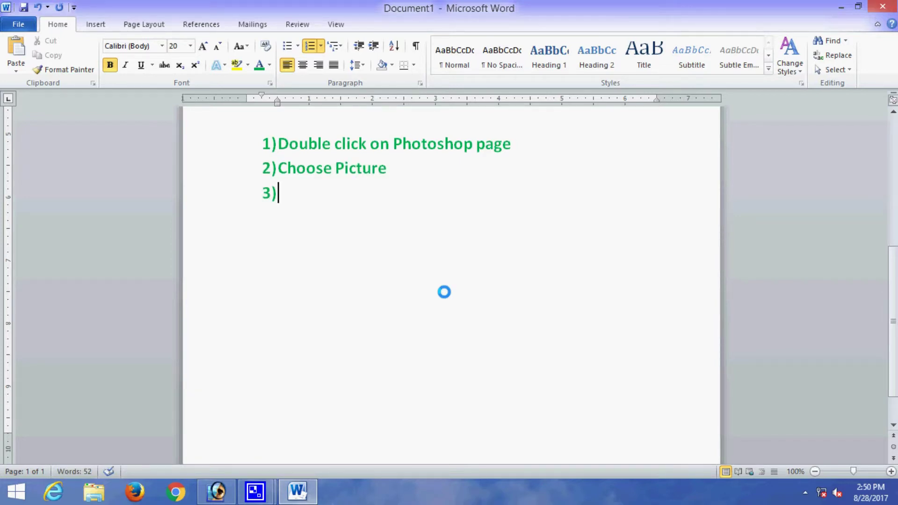
pyautogui.write('"')
pyautogui.press('BackSpace')
pyautogui.write('Open')
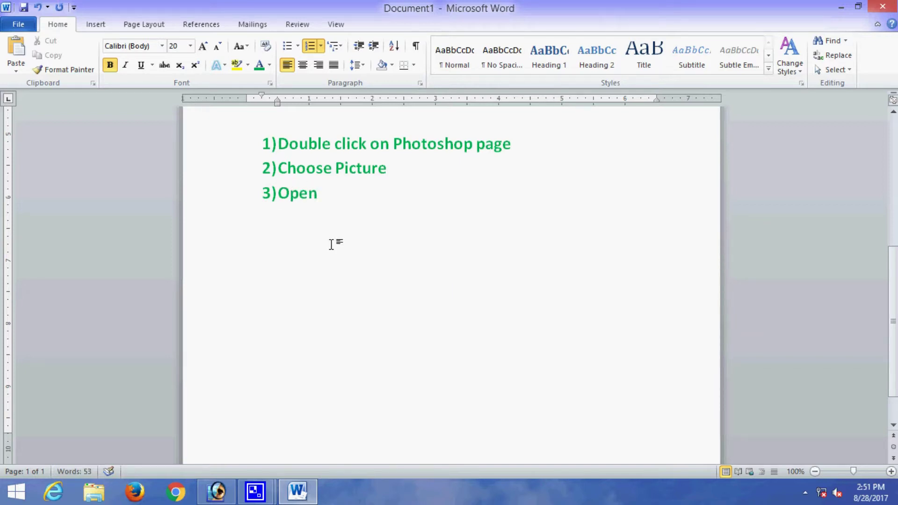
pyautogui.click(224, 490)
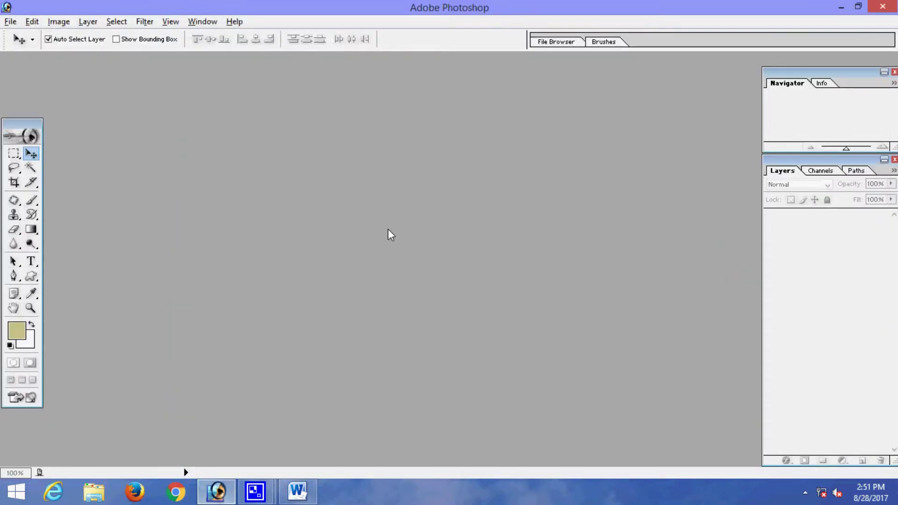
pyautogui.doubleClick(388, 230)
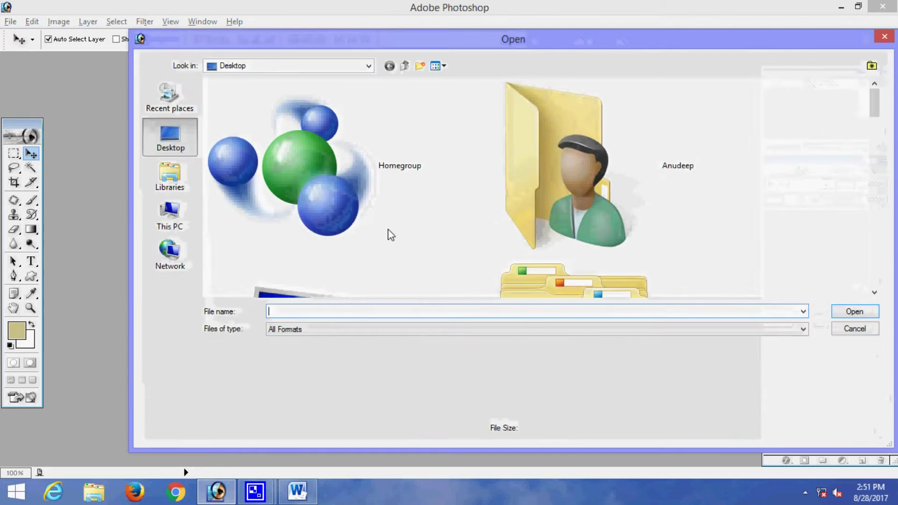
pyautogui.moveTo(875, 112); pyautogui.dragTo(874, 190)
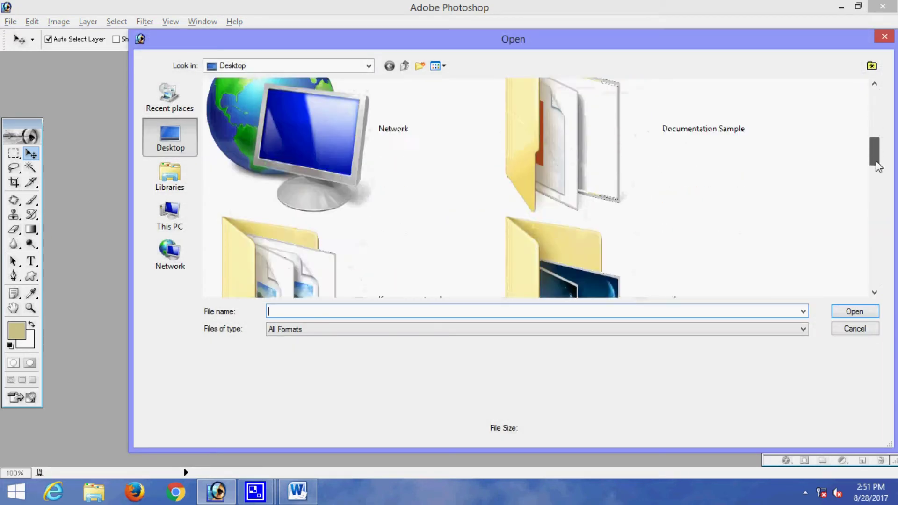
pyautogui.click(337, 192)
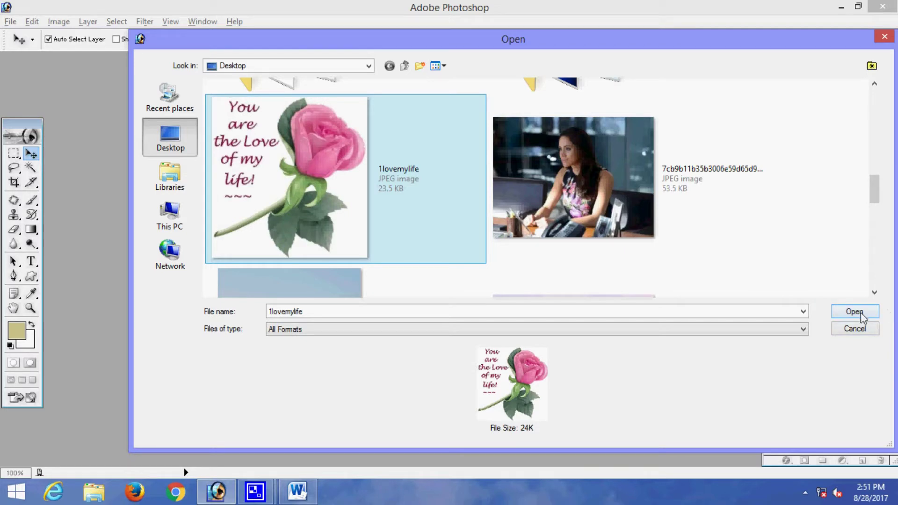
pyautogui.click(861, 312)
pyautogui.click(308, 65)
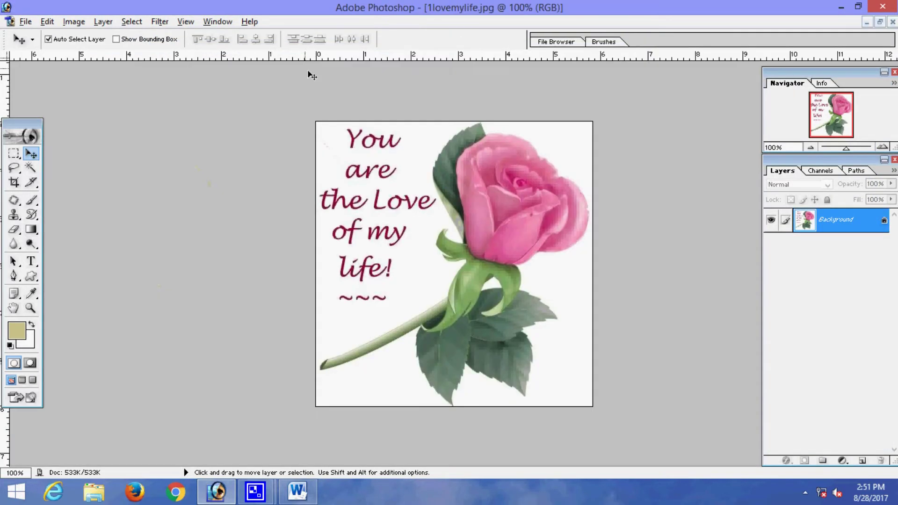
pyautogui.hotkey('alt', 'Tab')
pyautogui.write('Another')
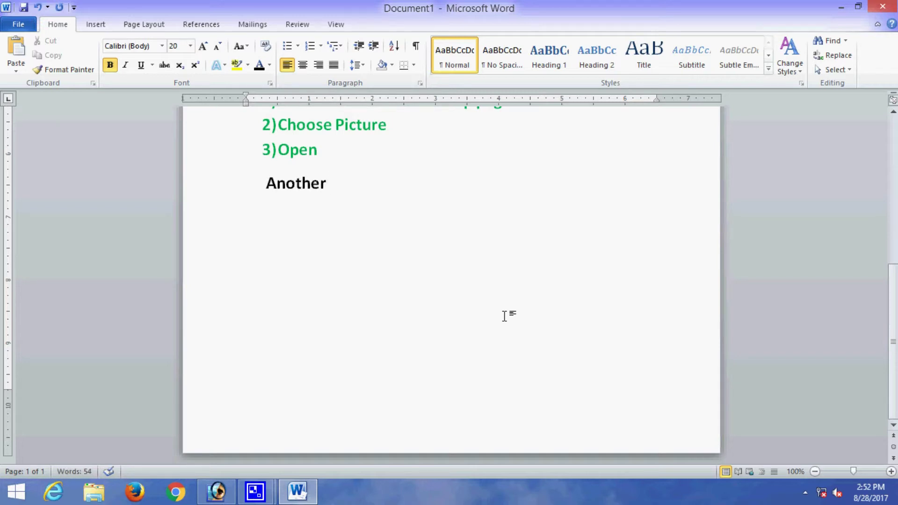
pyautogui.write(' way')
pyautogui.write(' is by dra')
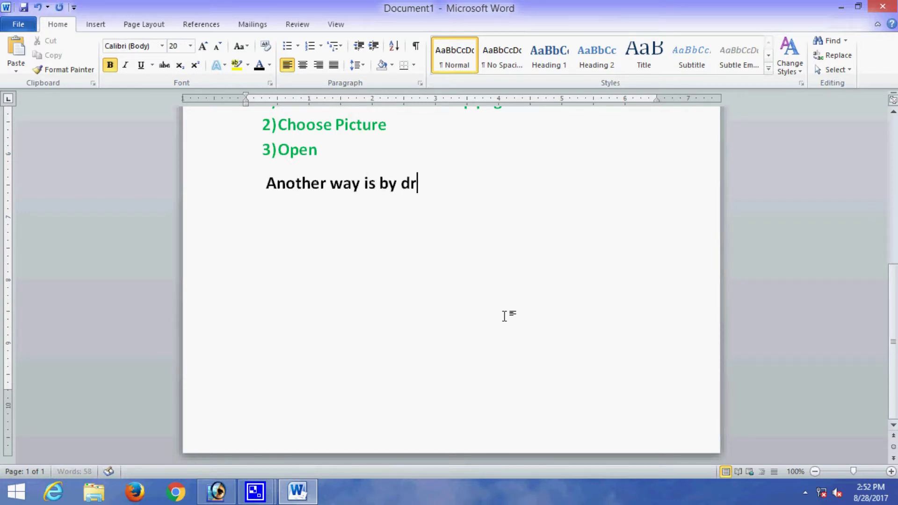
pyautogui.write('gging')
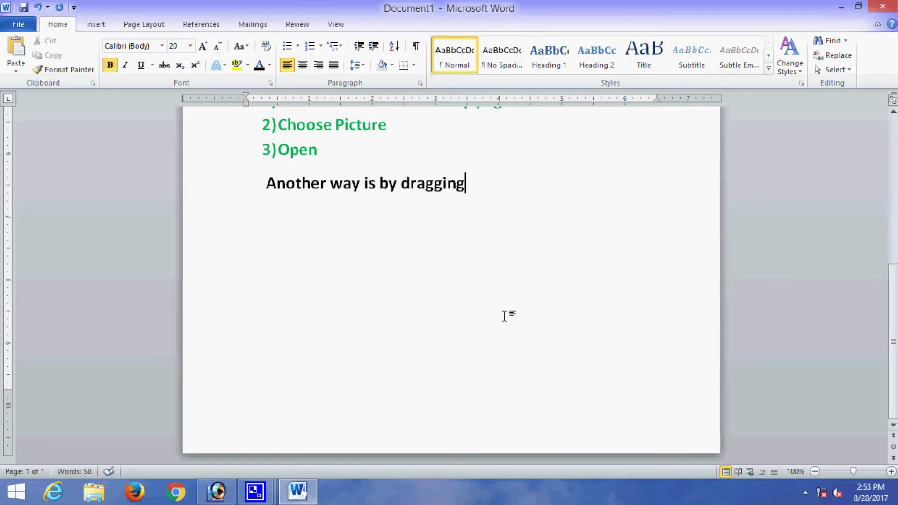
pyautogui.write(' j')
pyautogui.write('ust ')
pyautogui.write('simply drag the pi')
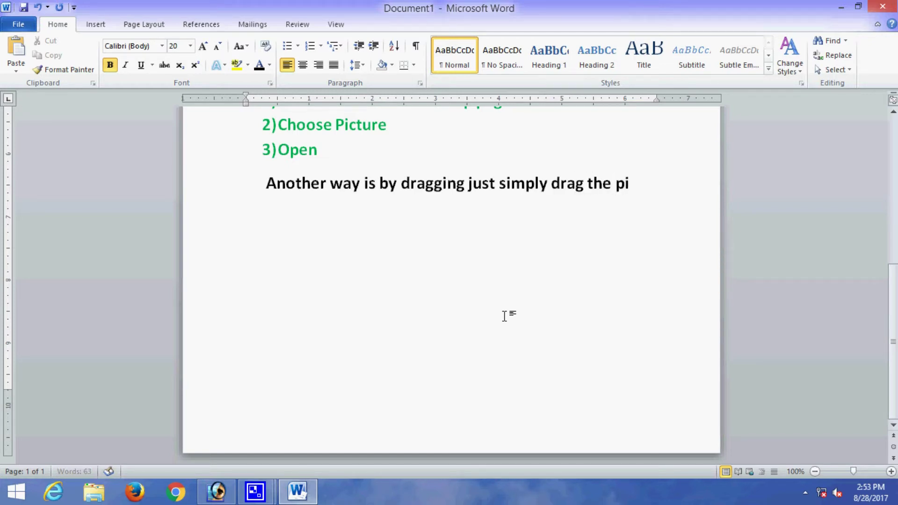
pyautogui.write('ctu')
pyautogui.write('re to Photoshop')
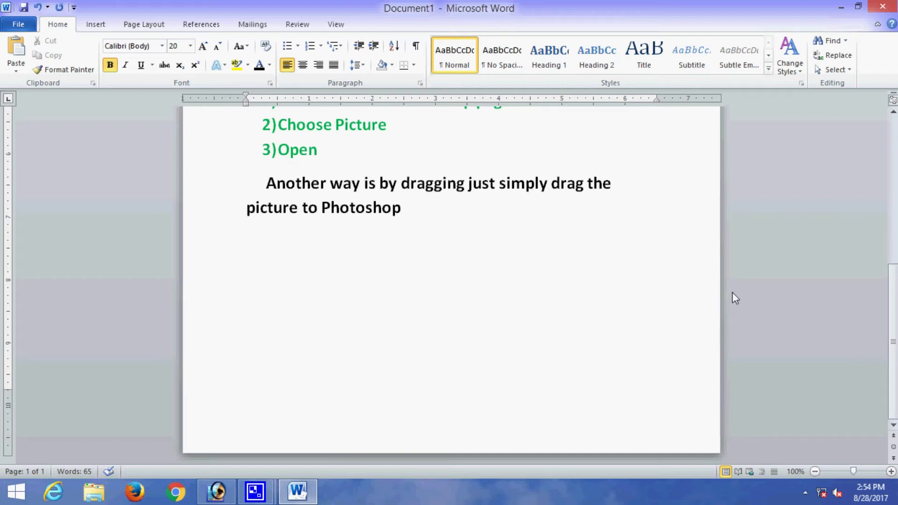
# Step: End the dragging paragraph with a period and minimize Word to show Photoshop
pyautogui.write('.')
pyautogui.click(844, 6)
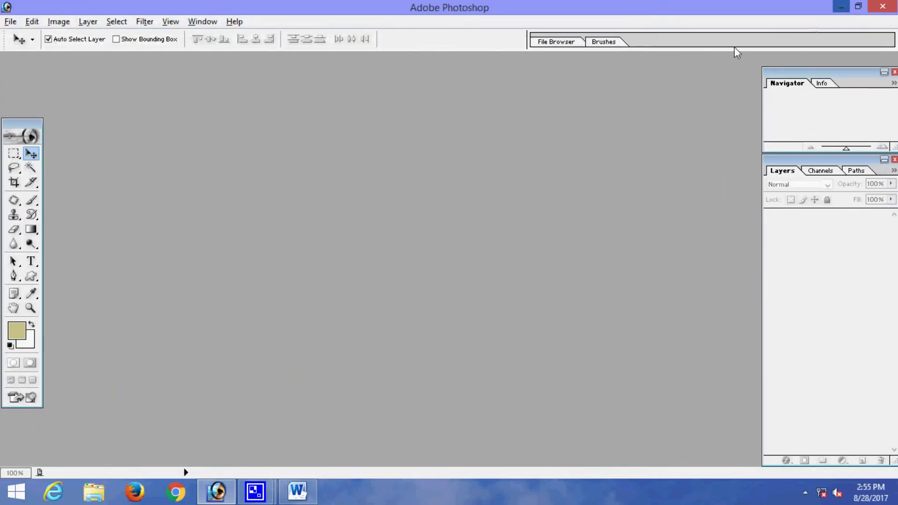
# Step: Drag the 1lovemylife picture from the desktop into Photoshop and enlarge its document window
pyautogui.click(839, 6)
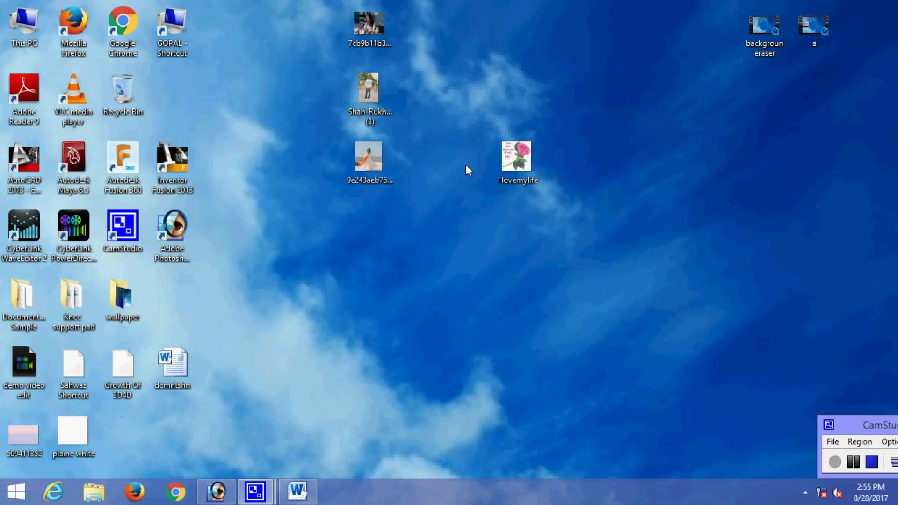
pyautogui.moveTo(517, 156); pyautogui.dragTo(495, 202)
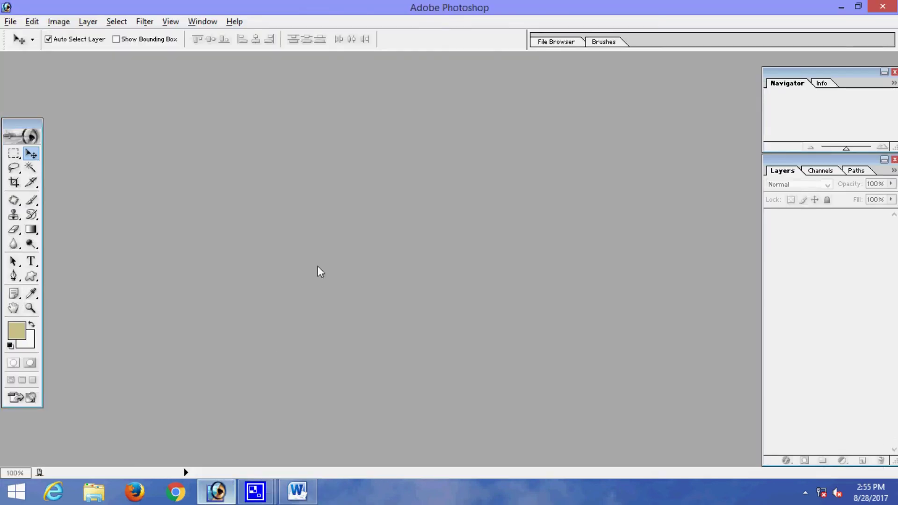
pyautogui.moveTo(240, 437); pyautogui.dragTo(334, 243)
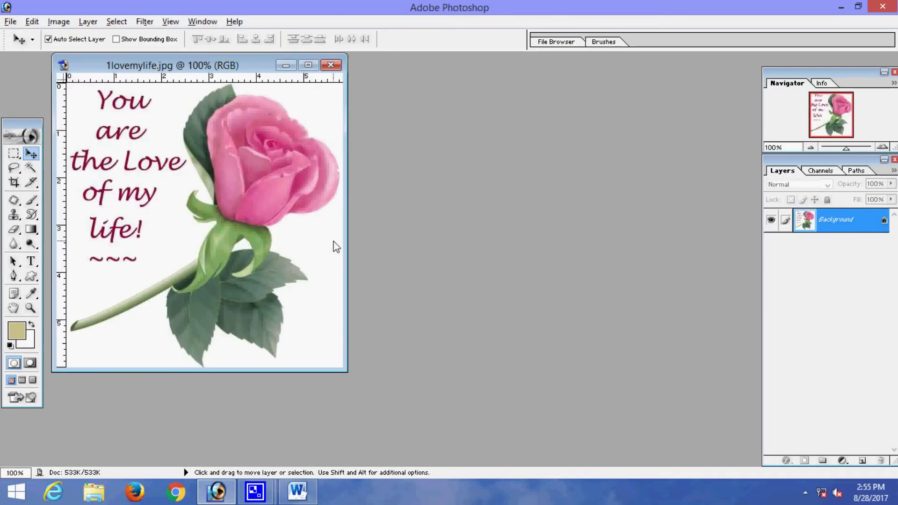
pyautogui.click(308, 65)
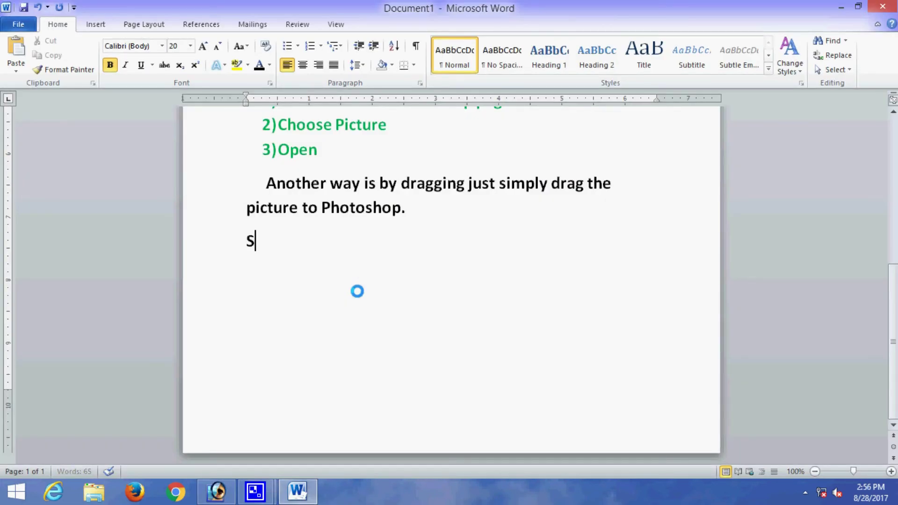
# Step: Type the closing line 'So, these are the ways to open picture in Photoshop'
pyautogui.write('o, these are')
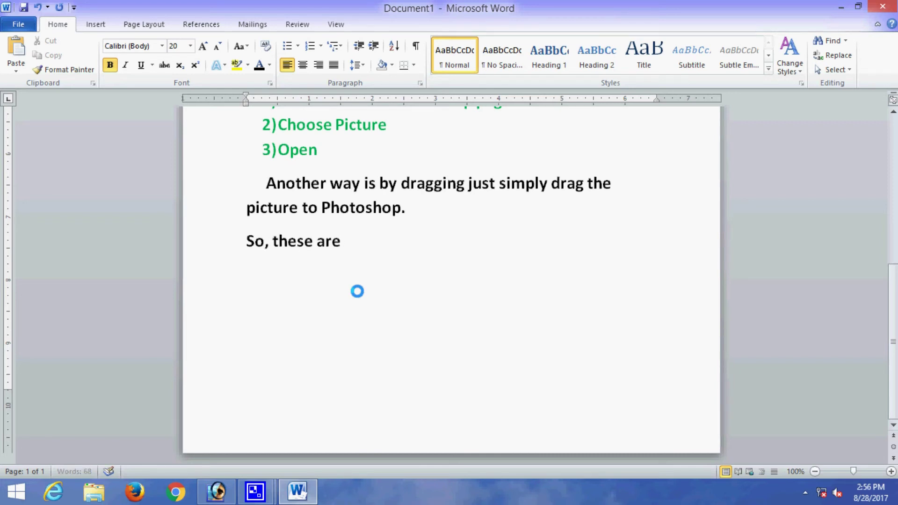
pyautogui.write(' the ways ')
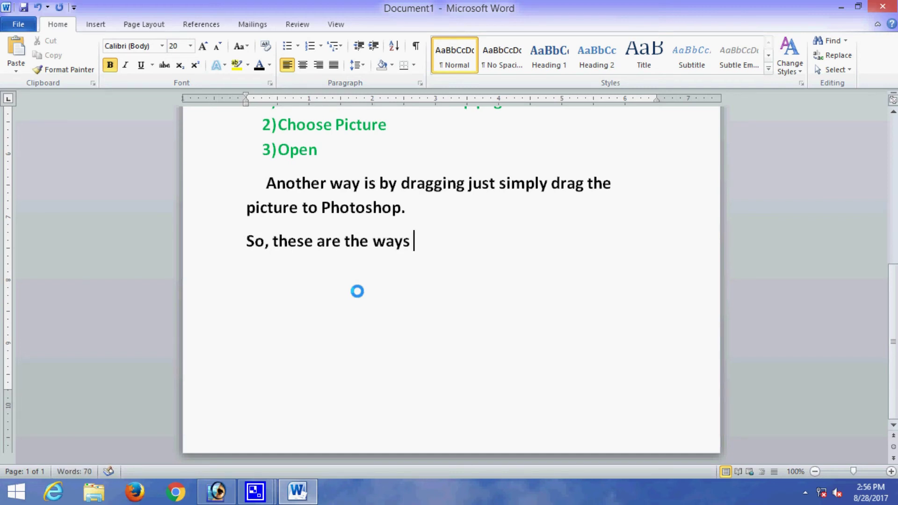
pyautogui.write('to open picture in Photoshop')
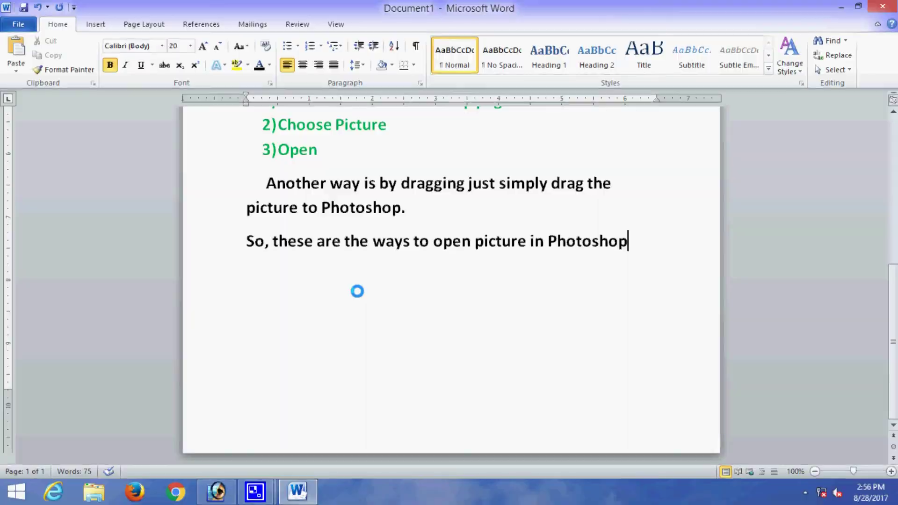